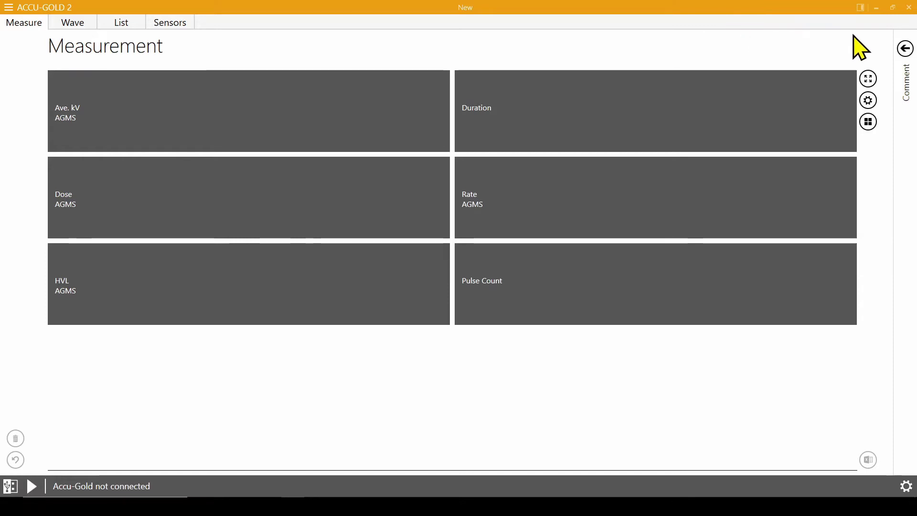
Step: Switch Accu-Gold 2 into Excel companion mode using the title-bar toggle
click(860, 7)
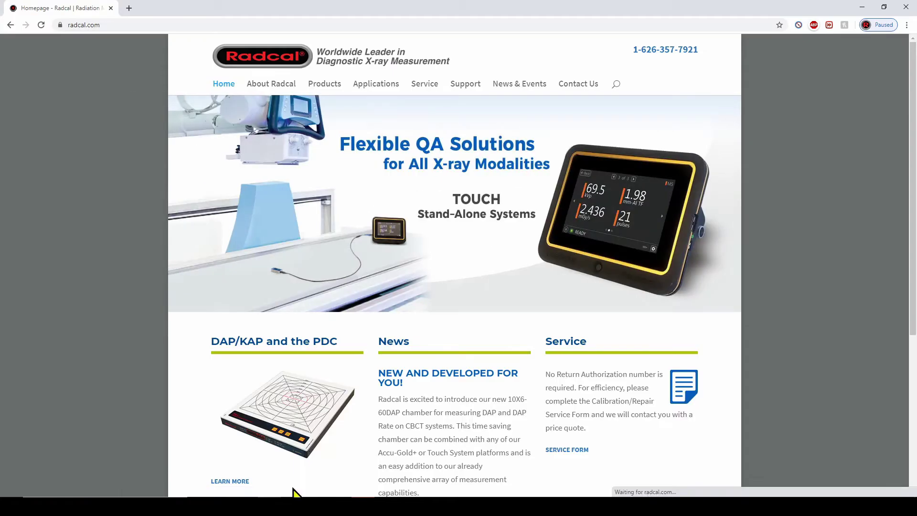
Step: Download the AG2 Template Example for Auto-Link from Radcal's Accu-Gold Software sample templates and open it
click(473, 86)
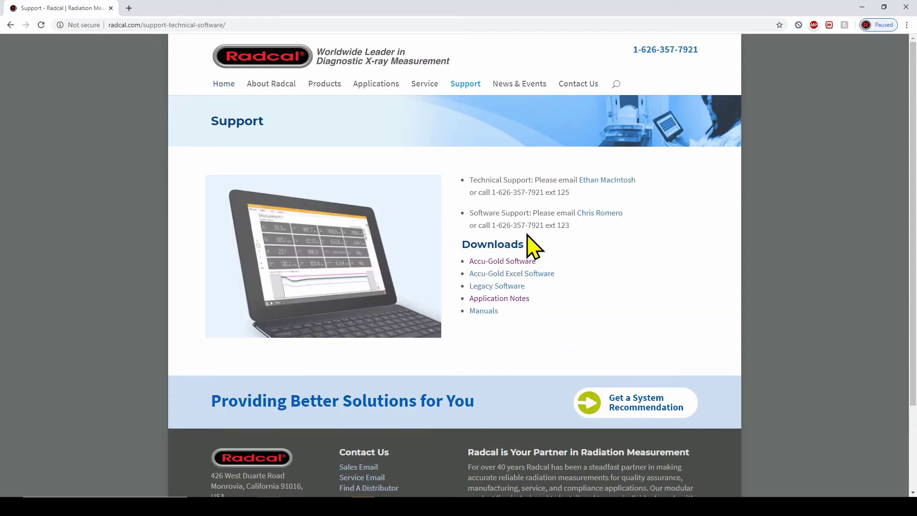
click(518, 266)
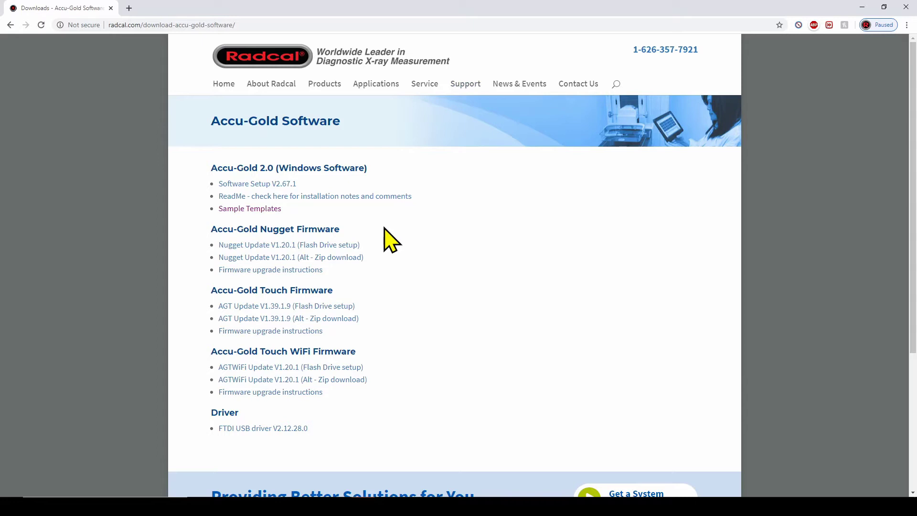
click(269, 209)
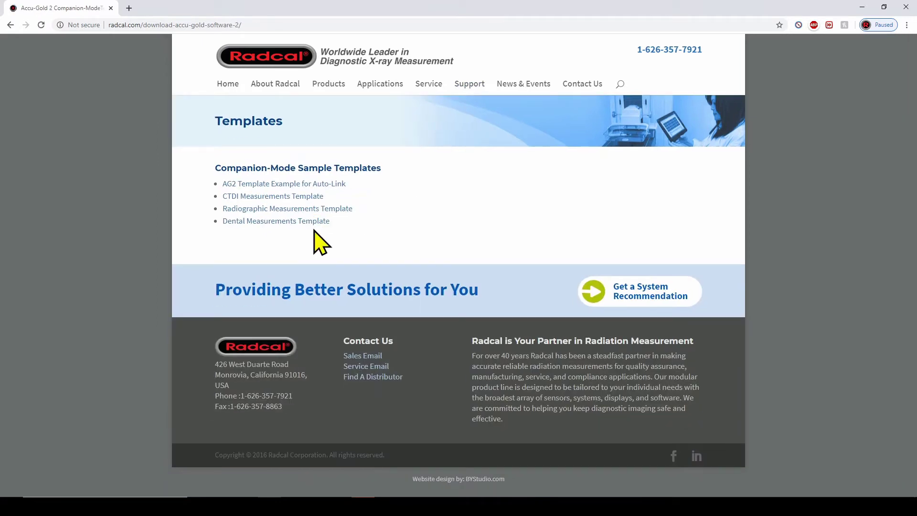
click(316, 186)
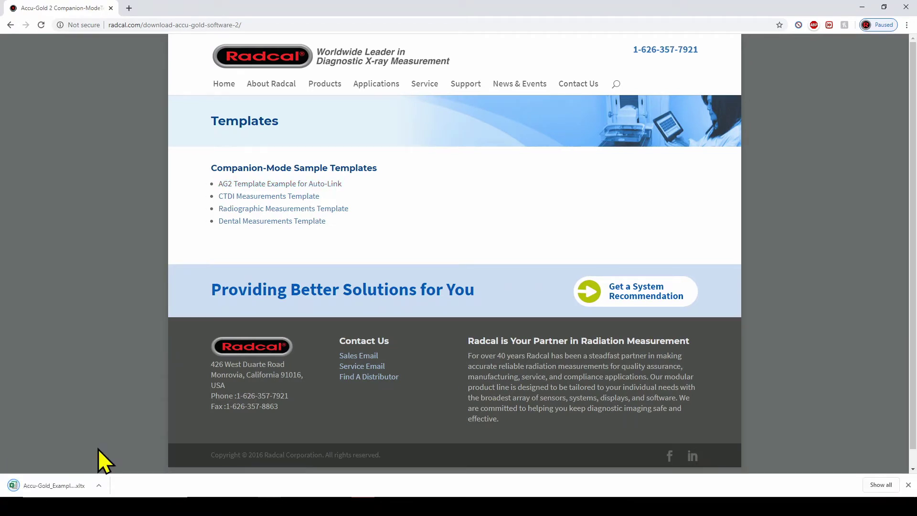
click(84, 484)
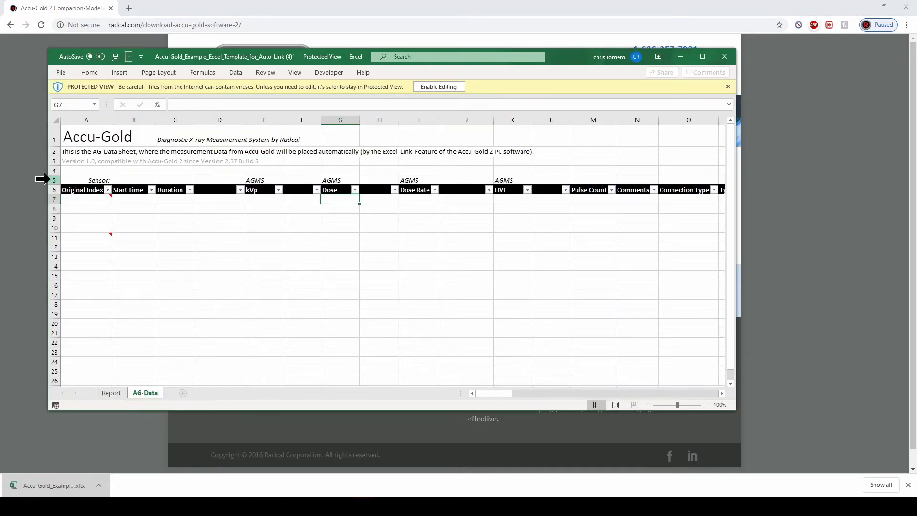
Step: Copy the template's Sensor and measurement header rows 5–6 from the AG-Data sheet
click(51, 180)
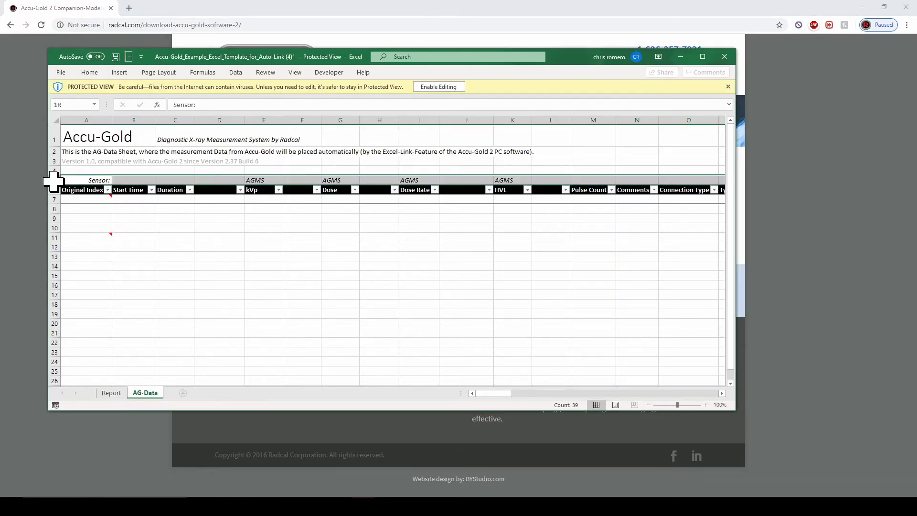
drag(53, 180, 54, 188)
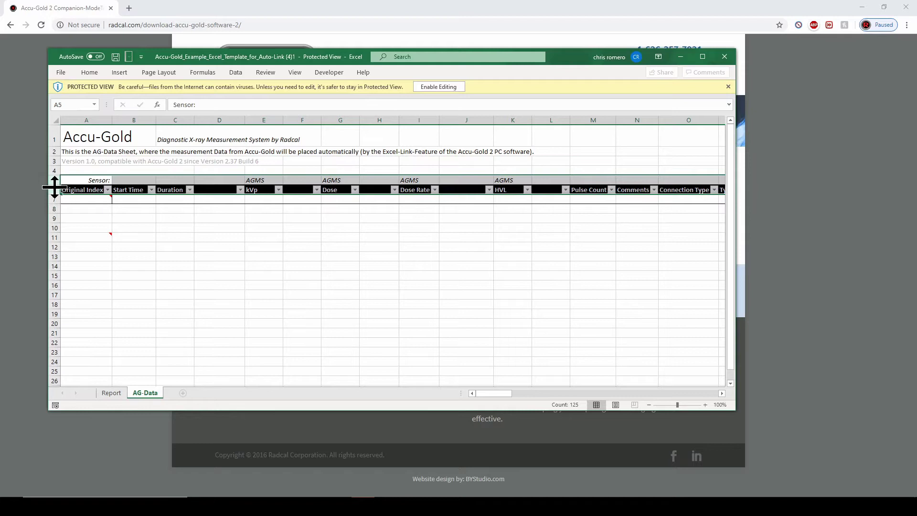
key(ctrl+c)
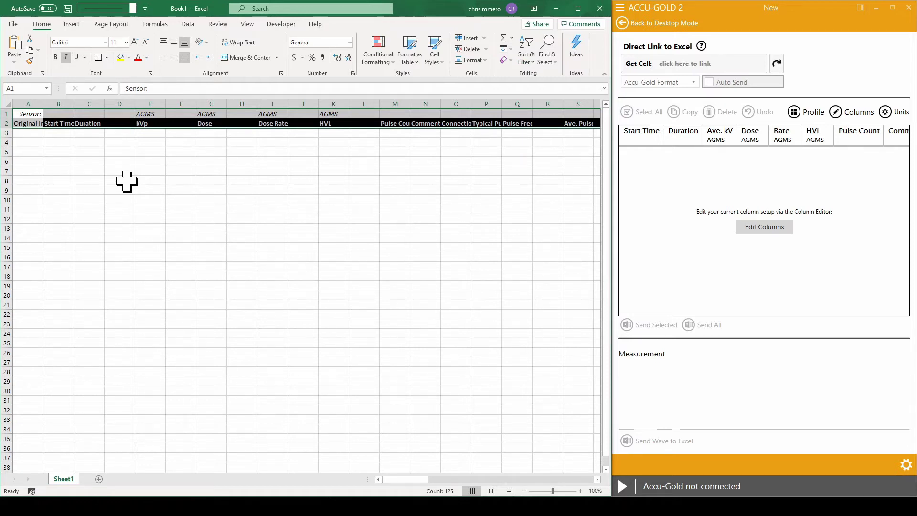
Step: Point Accu-Gold 2's Direct Link at cell A3 on Sheet1 of Book1 with Auto Send enabled
click(26, 133)
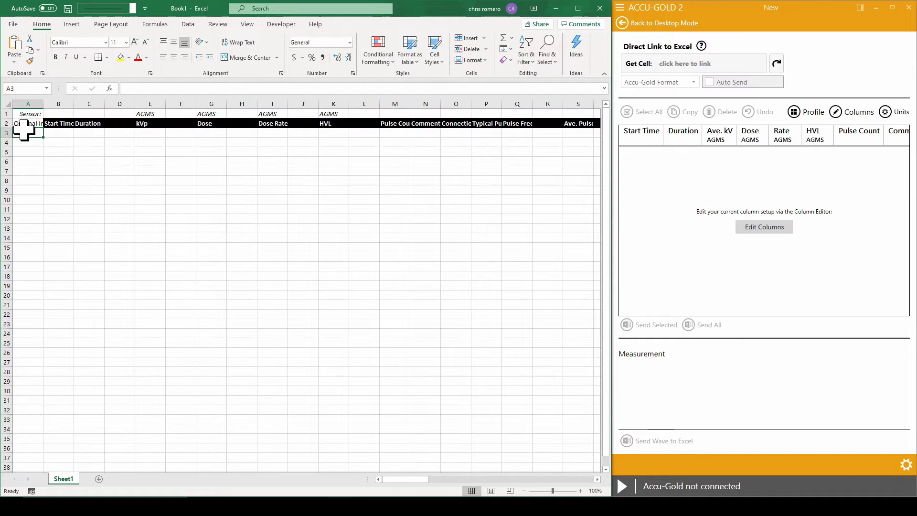
click(669, 67)
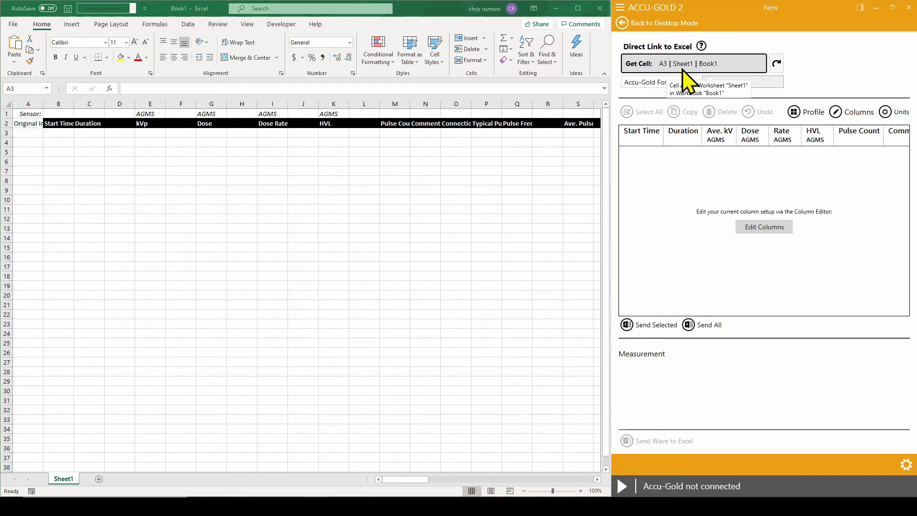
click(715, 84)
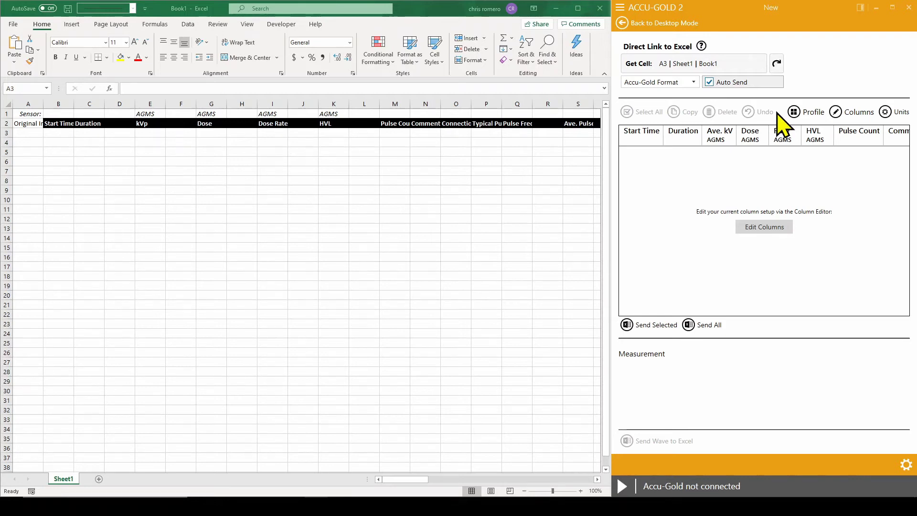
Step: Keep the dose unit at Röntgen with Milli scaling, then start acquiring exposures into rows 3–4
click(884, 115)
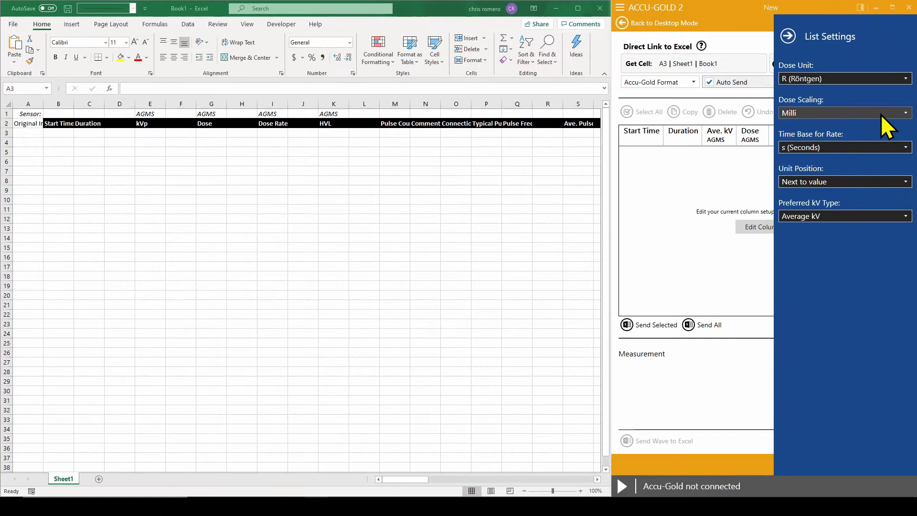
click(905, 80)
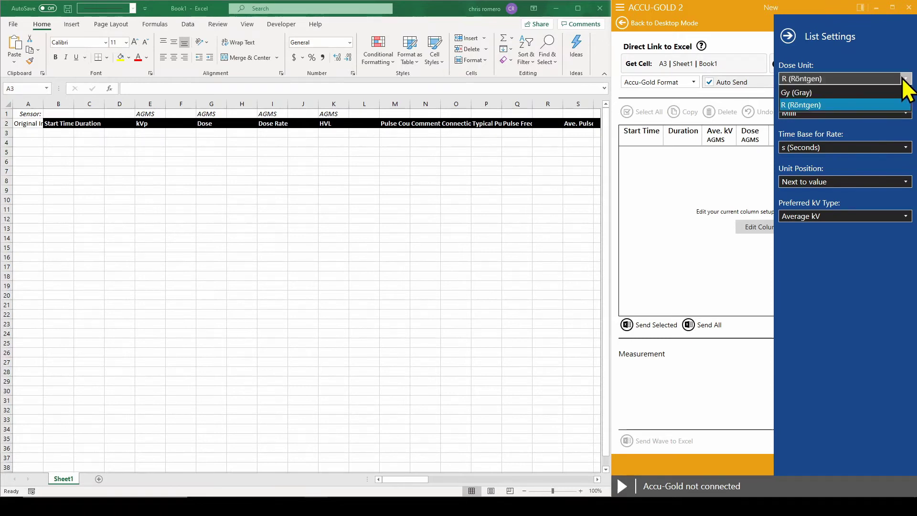
click(903, 105)
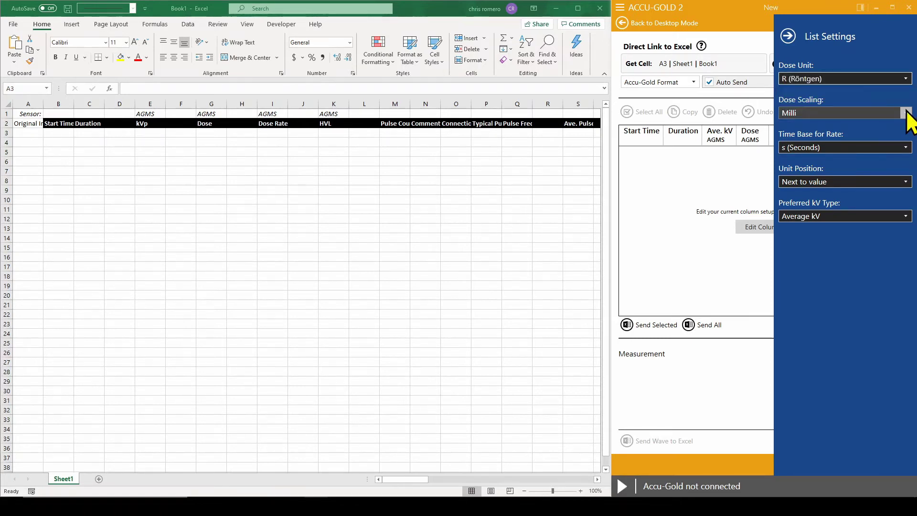
click(907, 113)
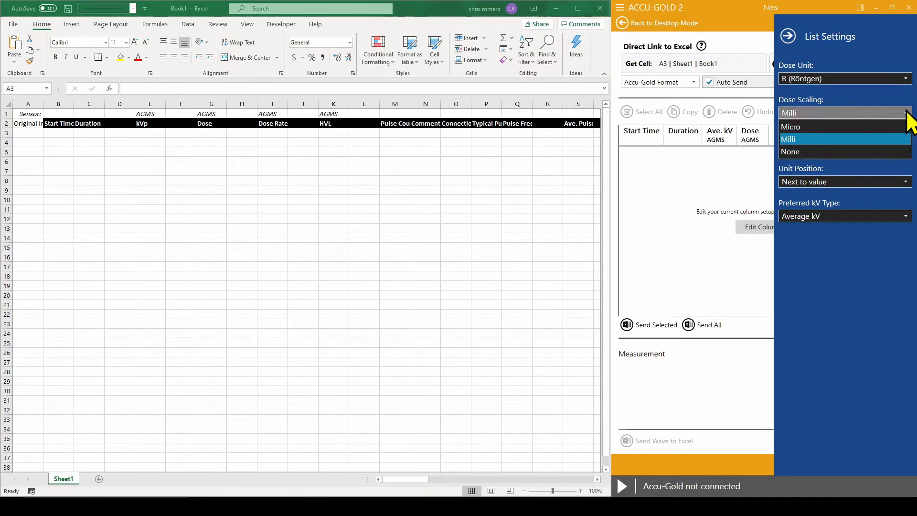
click(906, 113)
click(788, 36)
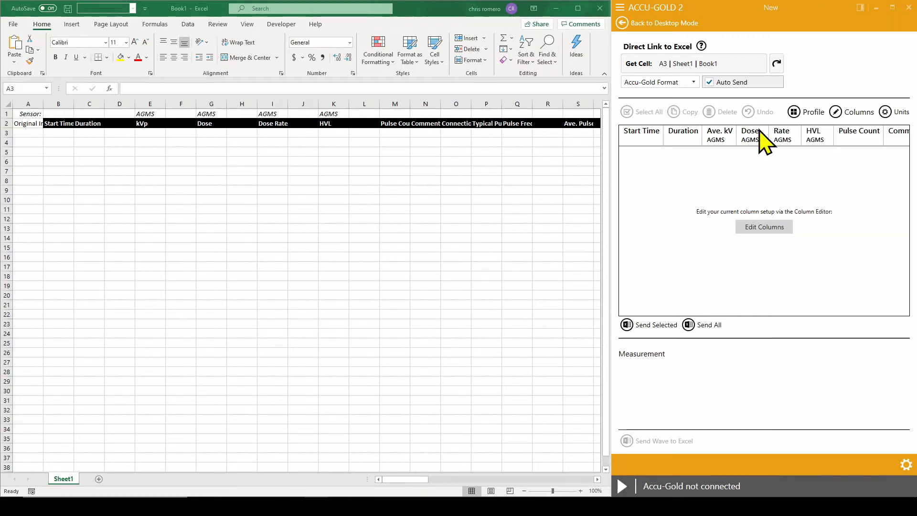
click(622, 485)
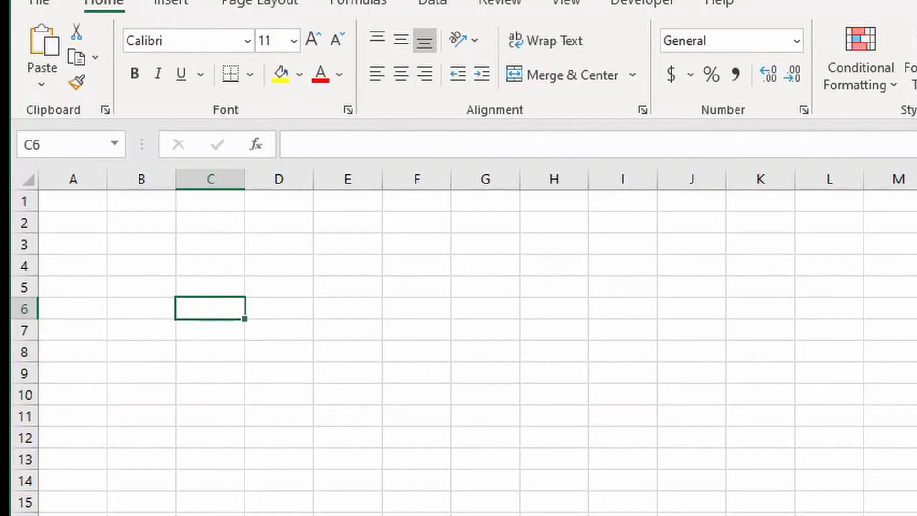
Step: On Sheet2, enter the Time heading in C6 with =Sheet1!C3 beneath it
text(Time)
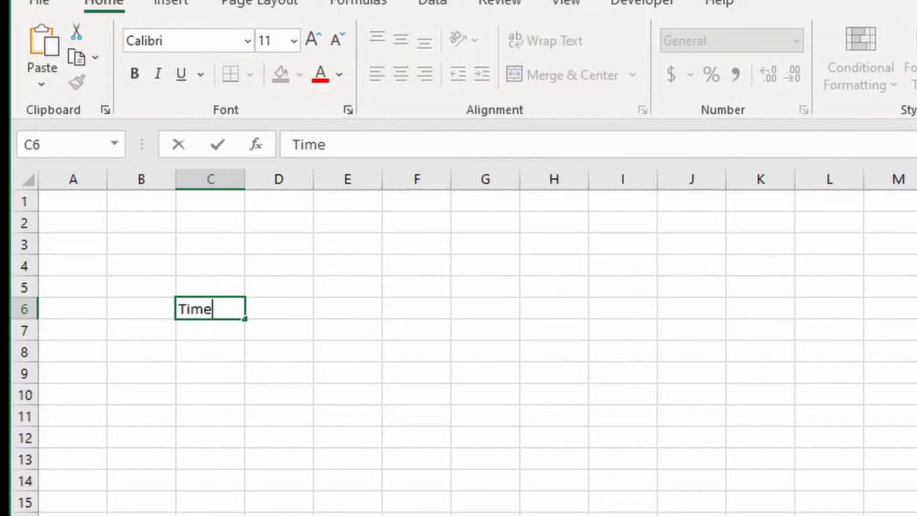
key(Return)
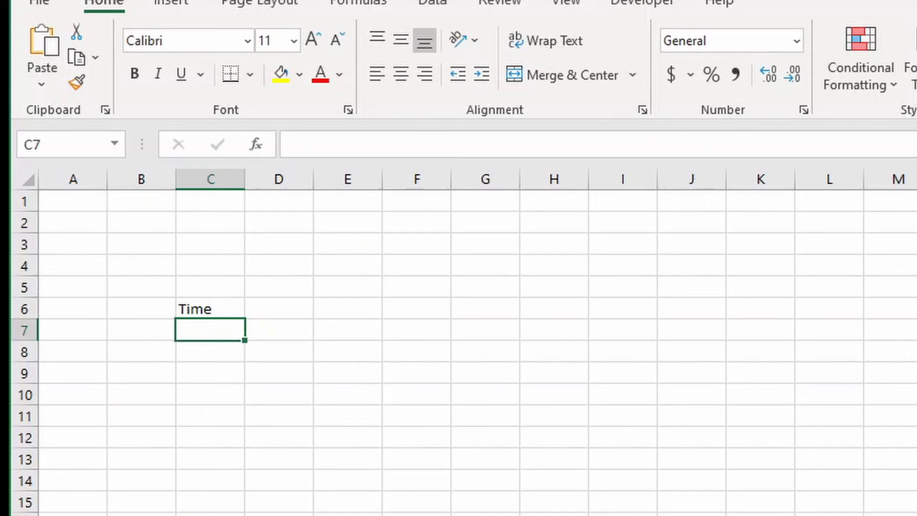
text(=)
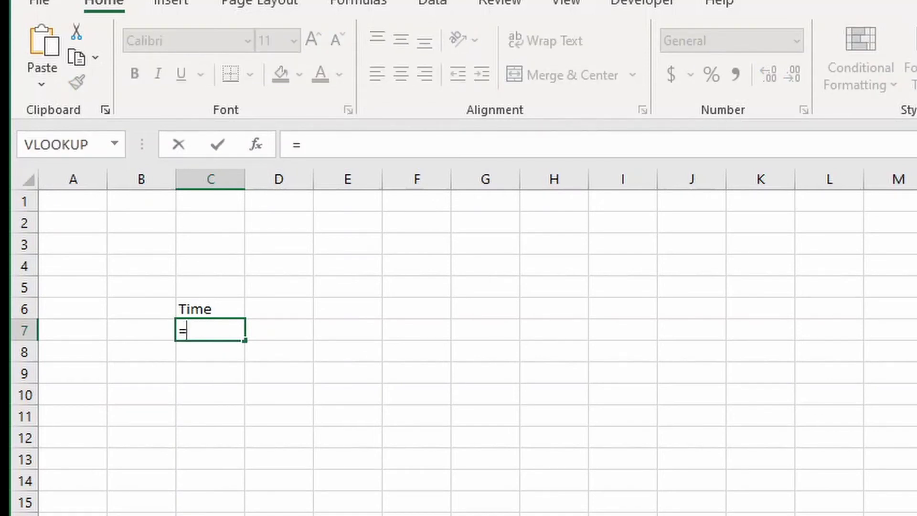
key(ctrl+Page_Up)
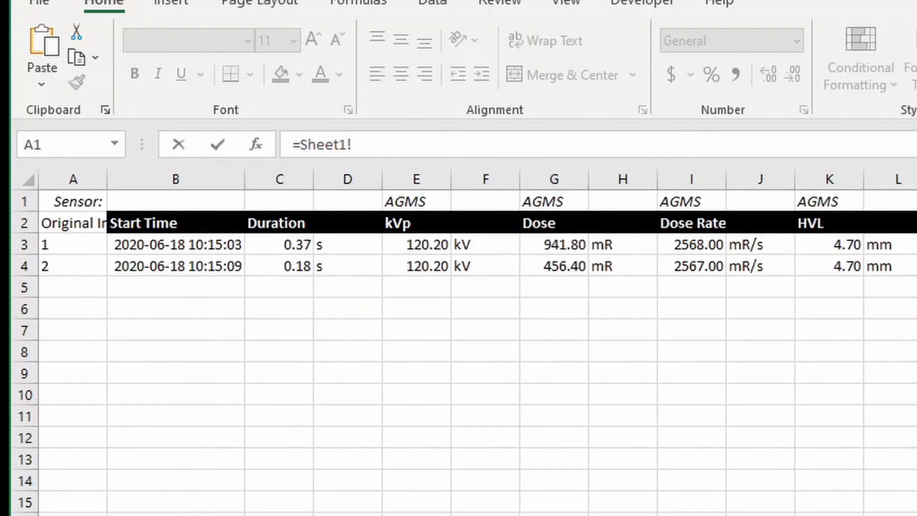
click(267, 242)
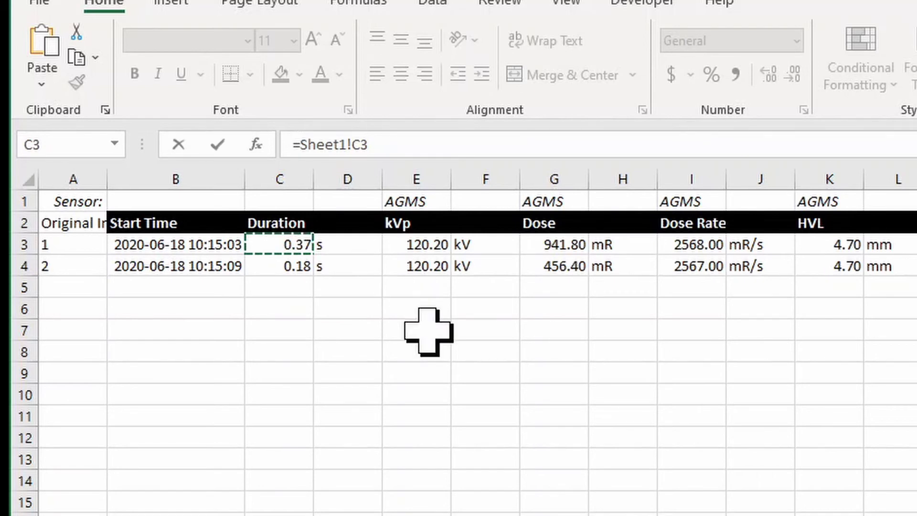
key(Return)
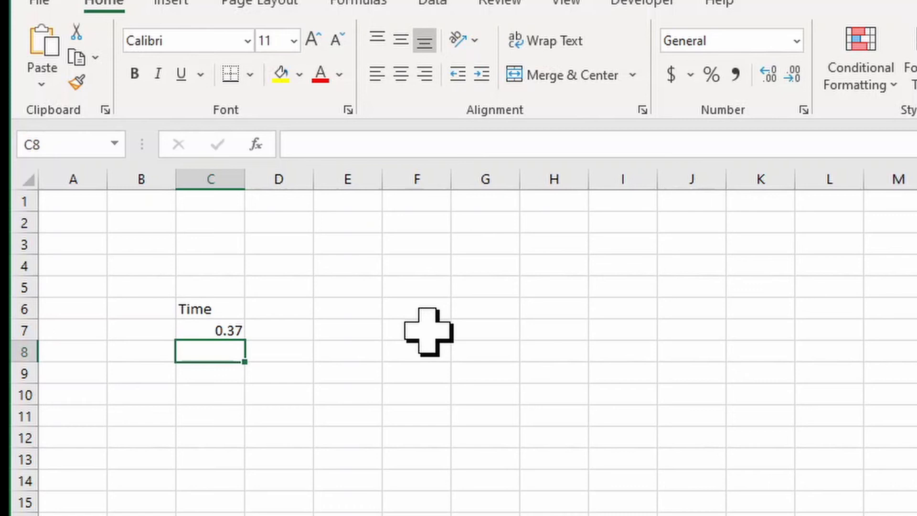
Step: Add the kv heading in D6 with =Sheet1!E3 beneath it
key(Up)
key(Up)
key(Right)
text(kv)
key(Return)
text(=)
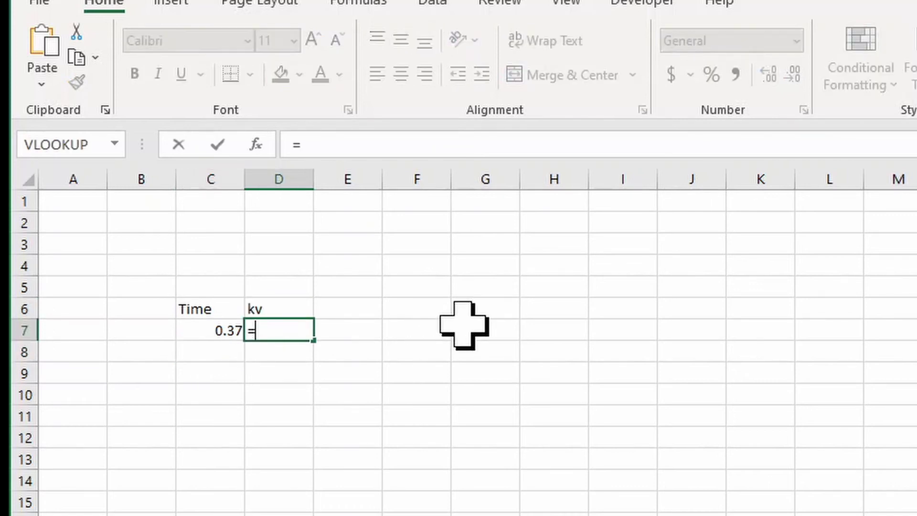
key(ctrl+Page_Up)
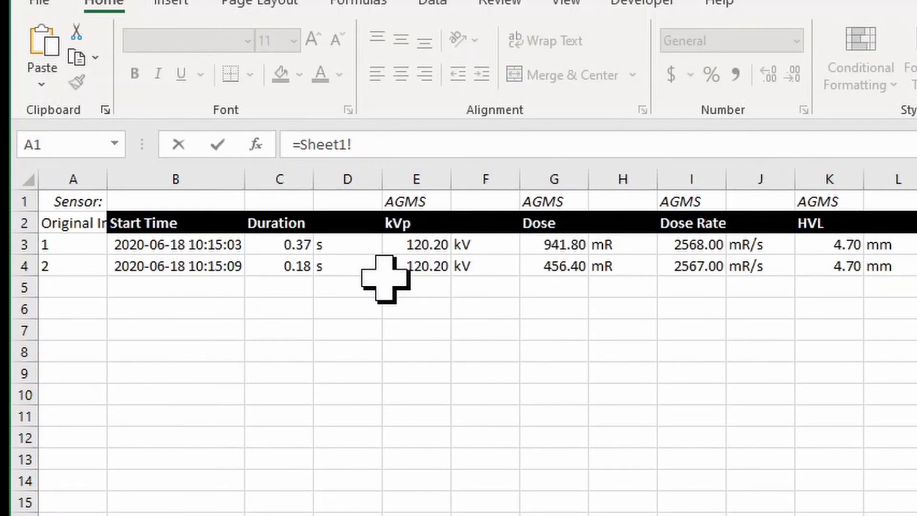
click(387, 275)
key(Return)
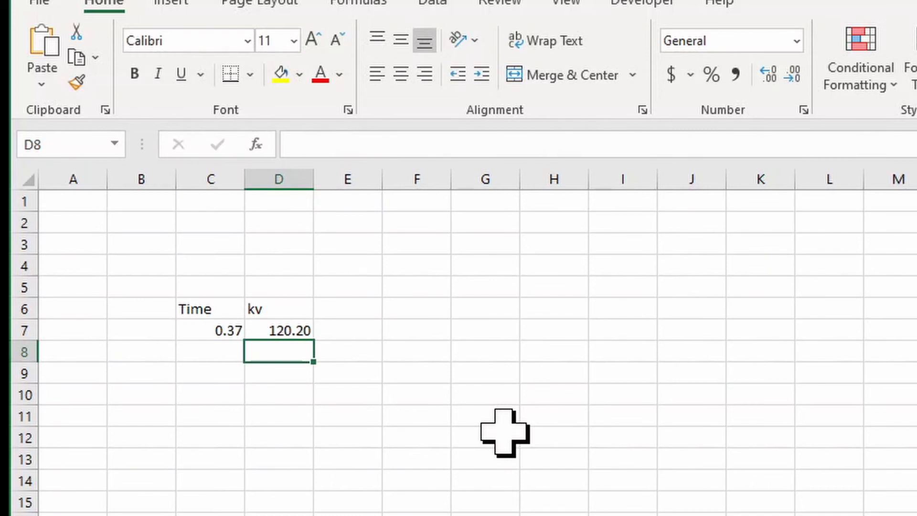
Step: Add the Dose heading in E6 with =Sheet1!G3 beneath it
key(Up)
key(Up)
key(Right)
text(Dose)
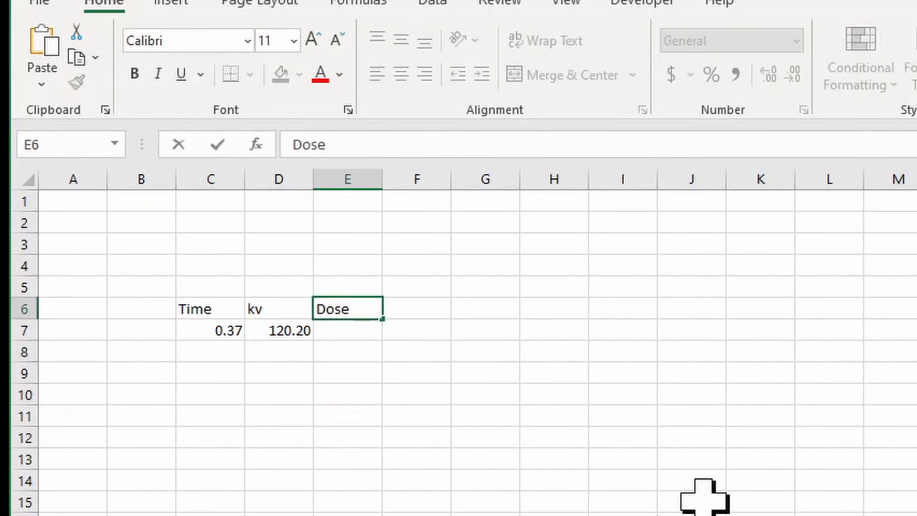
key(Down)
text(=)
key(ctrl+Page_Up)
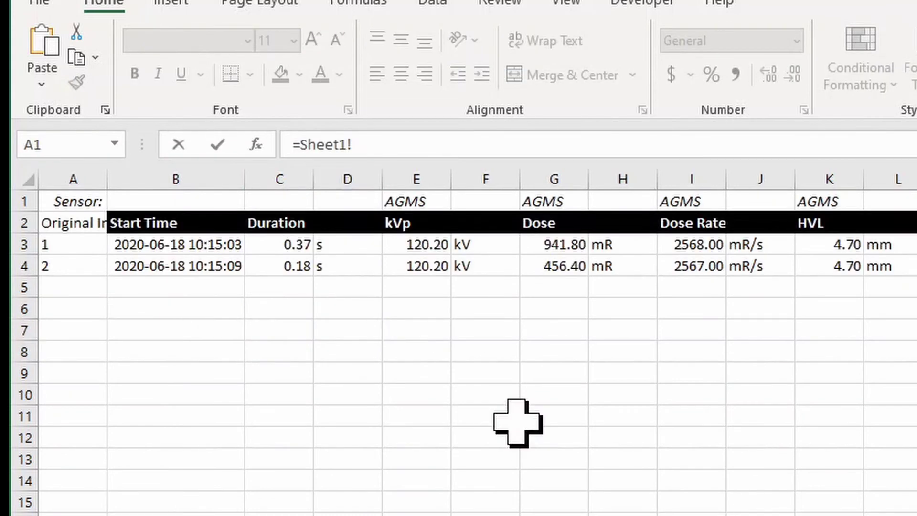
key(Right)
key(Right)
key(Right)
key(Right)
key(Right)
key(Right)
key(Down)
key(Down)
key(Return)
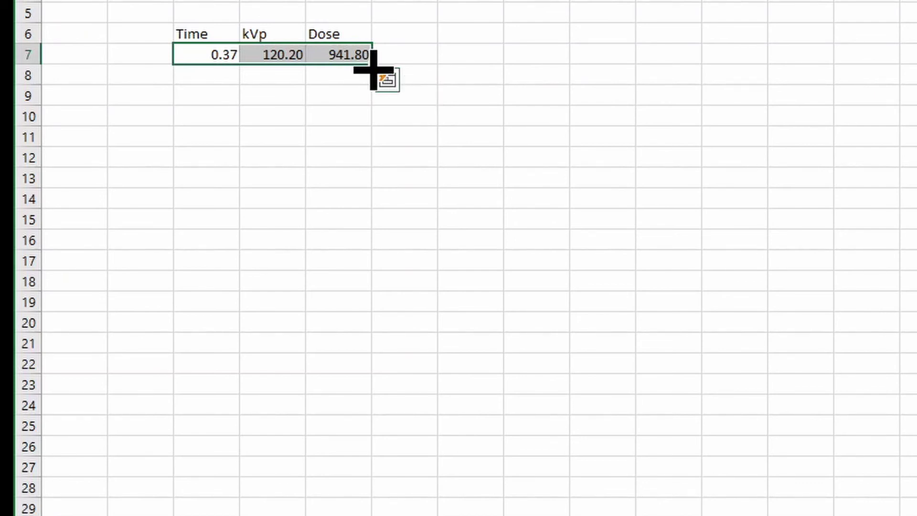
Step: Fill the Time, kVp and Dose formulas down to row 20, then return to Sheet1
drag(373, 70, 375, 93)
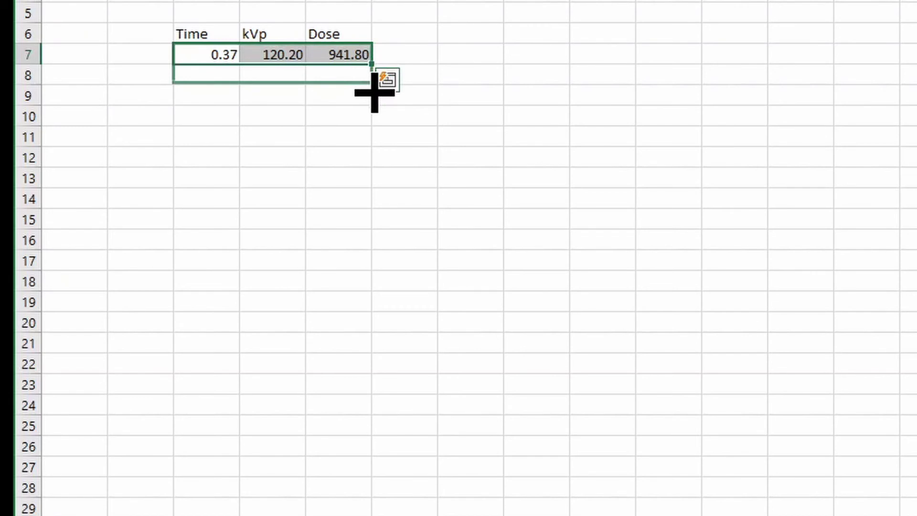
drag(375, 93, 373, 325)
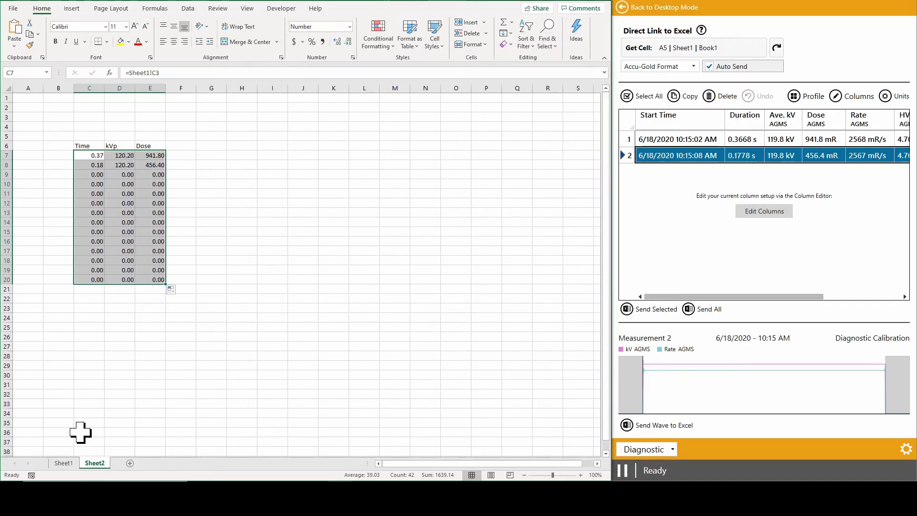
key(ctrl+Page_Up)
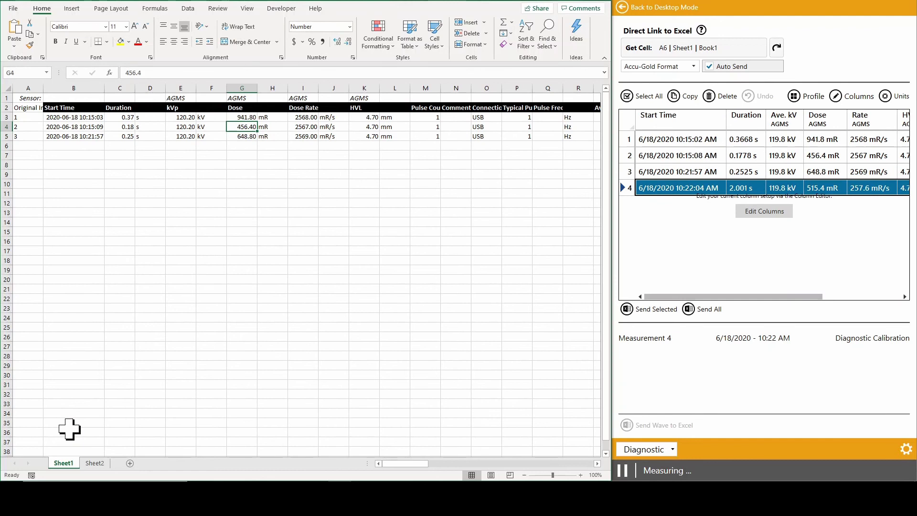
Step: Check measurements 4–9 arriving on Sheet1 and appearing in Sheet2's Time, kVp and Dose table
click(95, 463)
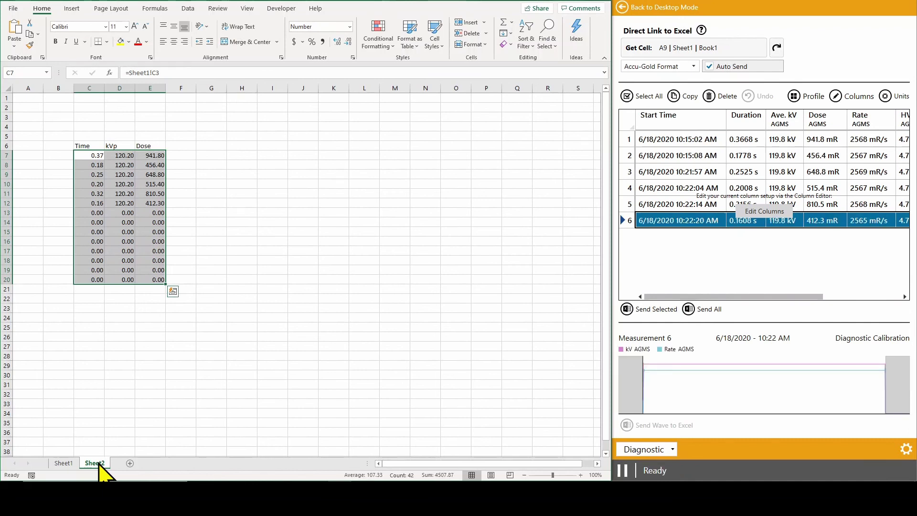
click(66, 464)
click(29, 193)
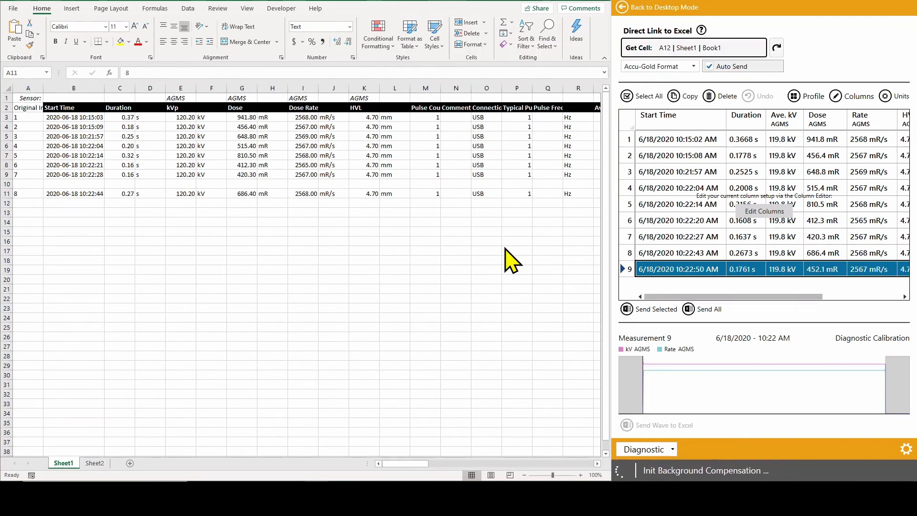
click(95, 463)
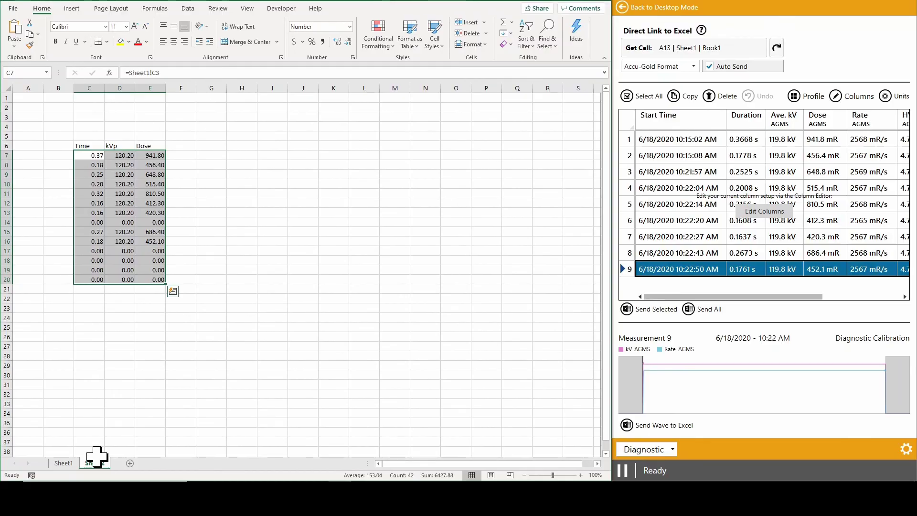
click(91, 155)
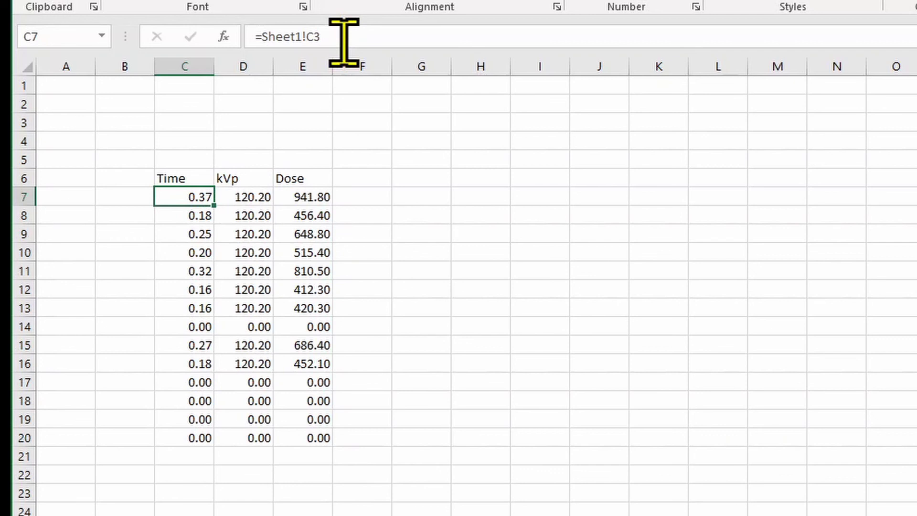
Step: Append *1000 to C7's Time formula and fill it down to C20
click(344, 42)
text(*1000)
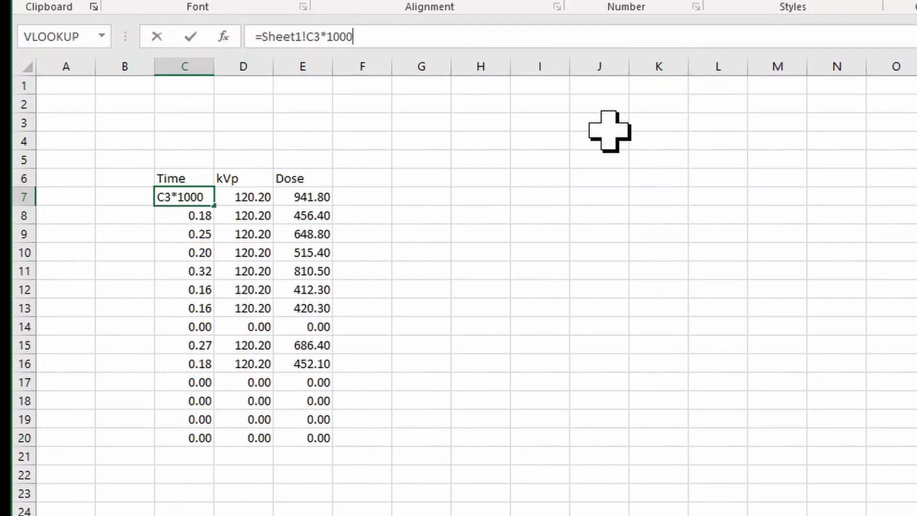
key(Return)
click(200, 194)
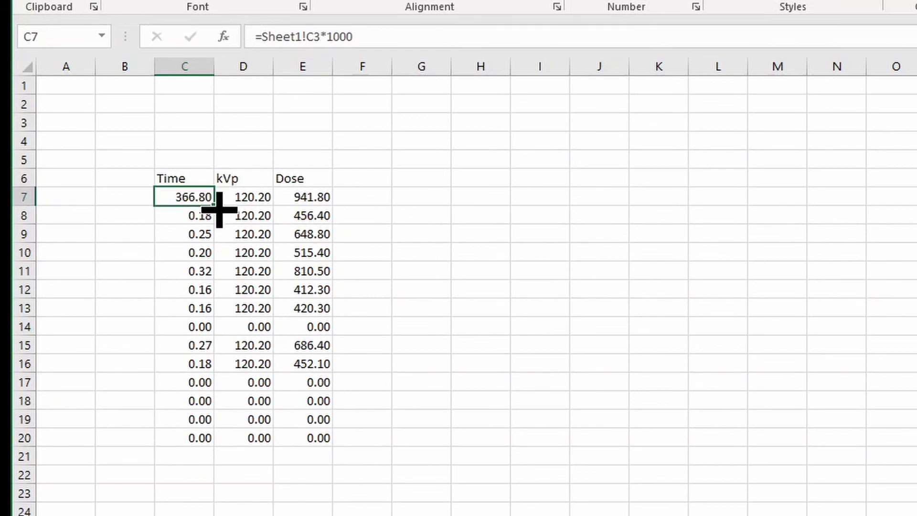
drag(220, 209, 230, 446)
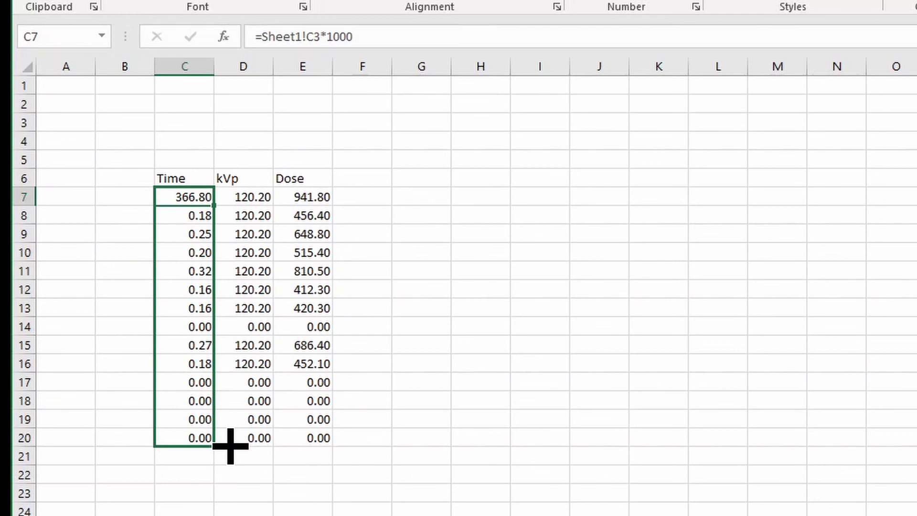
drag(230, 446, 230, 446)
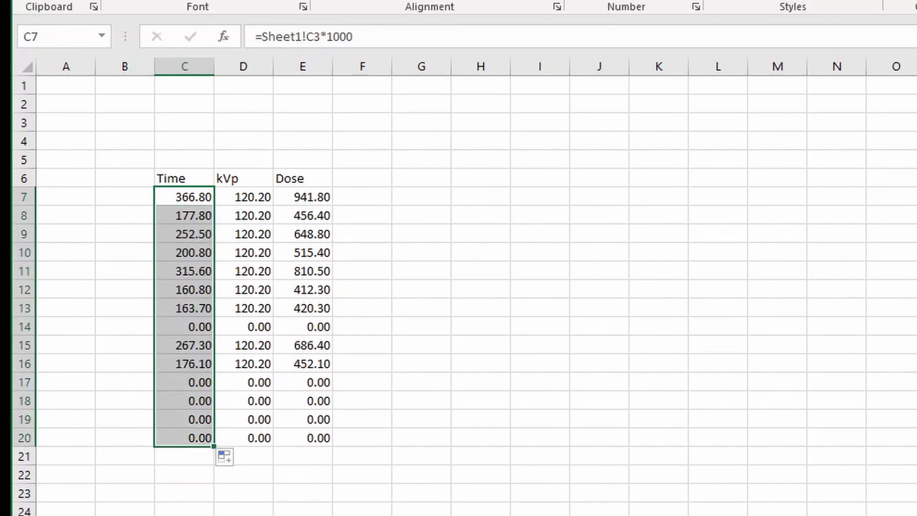